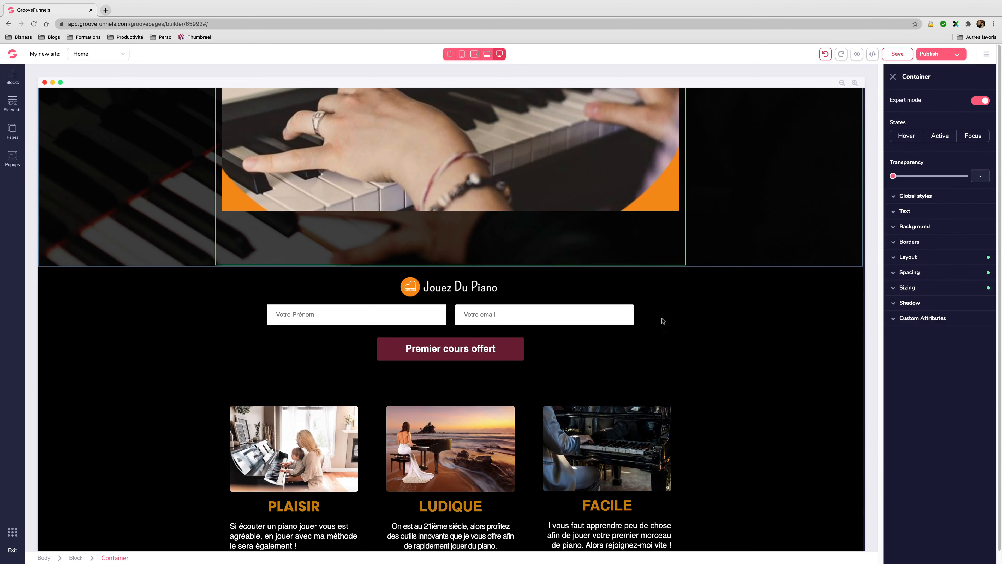
click(575, 311)
click(707, 324)
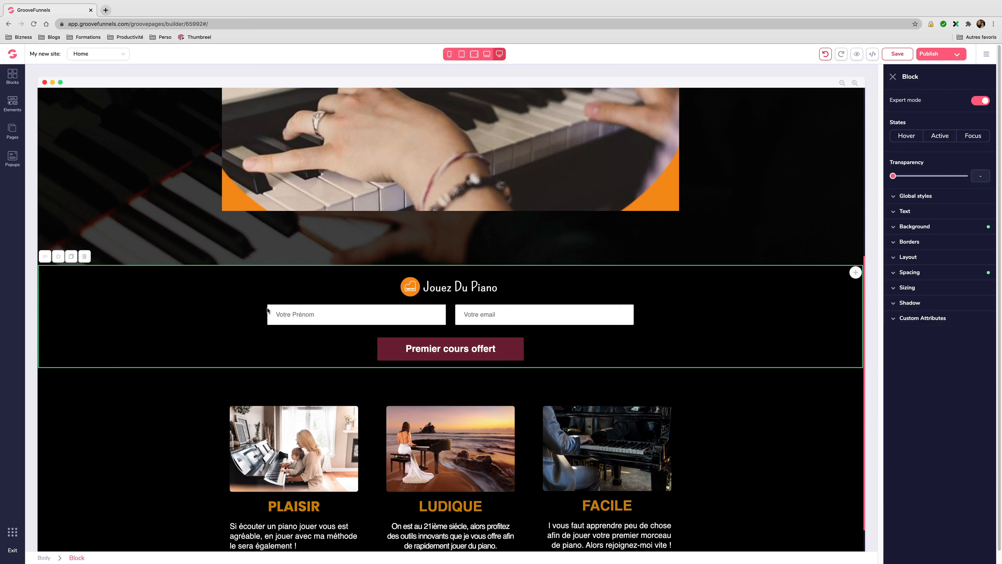
click(288, 310)
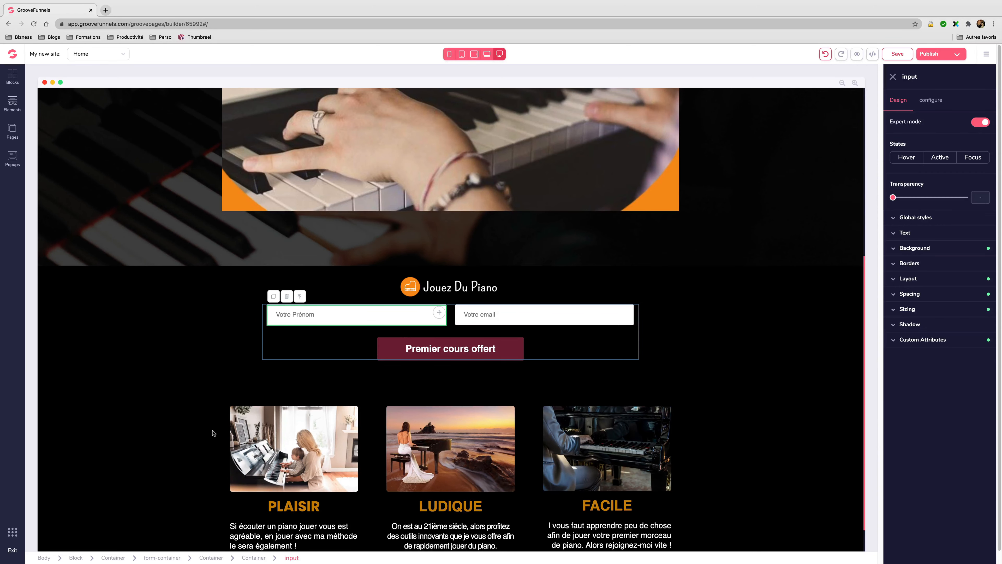
scroll(215, 433, down, 1)
click(290, 399)
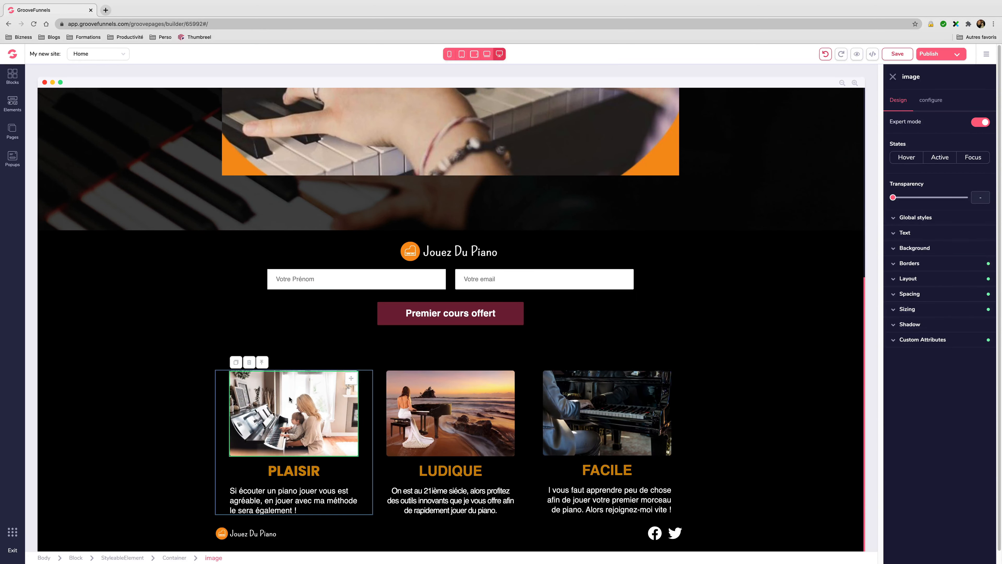
click(160, 424)
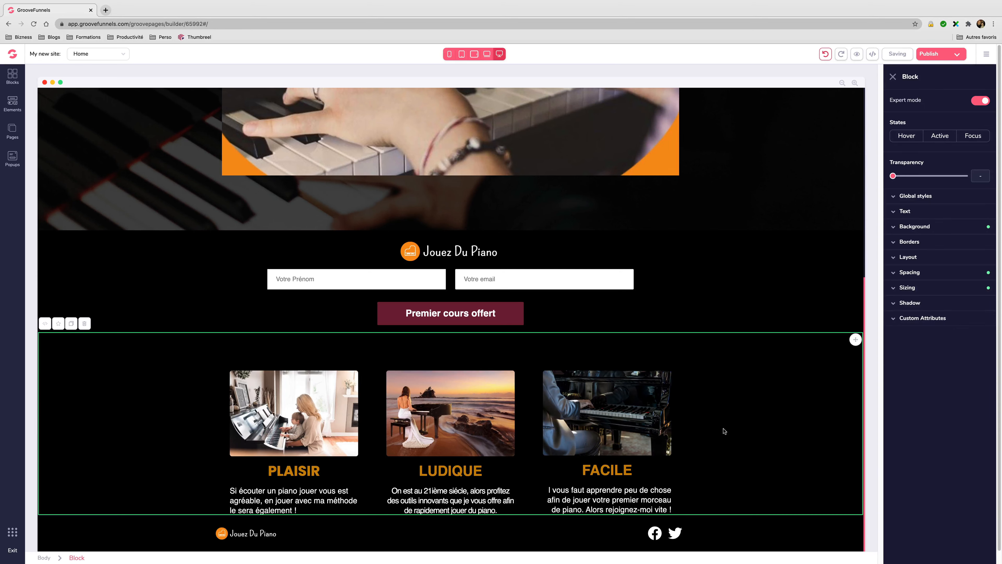
click(606, 276)
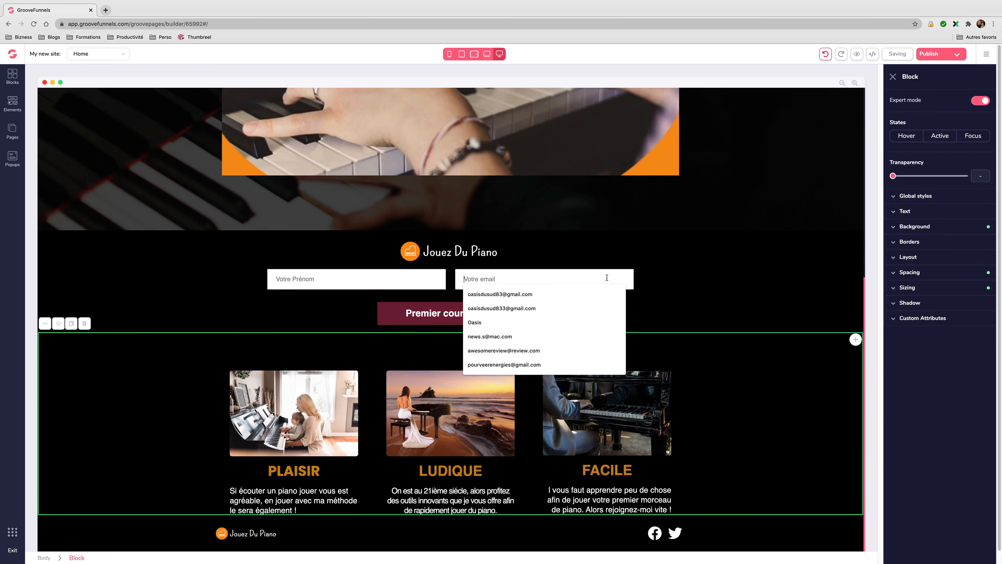
click(740, 255)
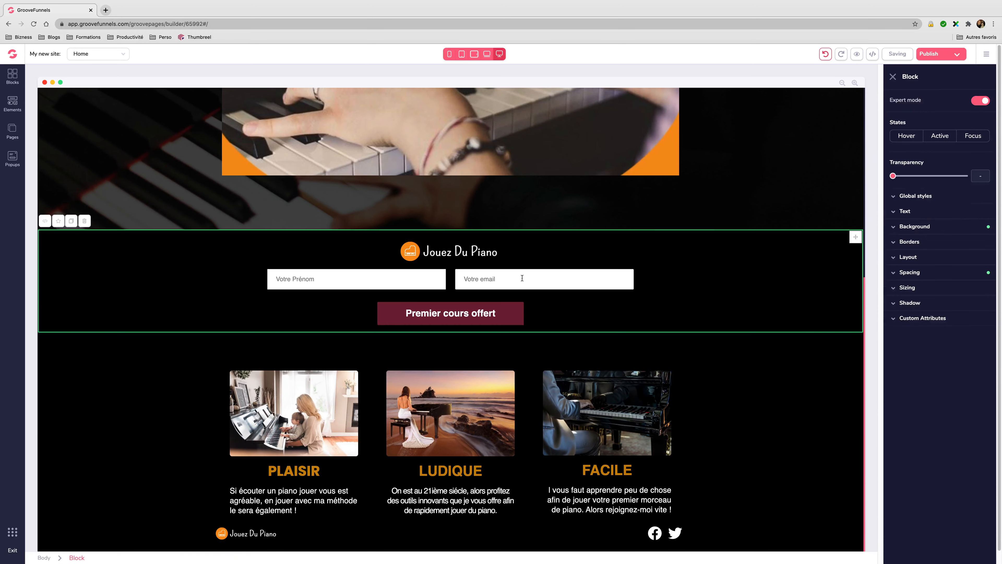
Step: Round the corners of the "Premier cours offert" submit button
click(476, 315)
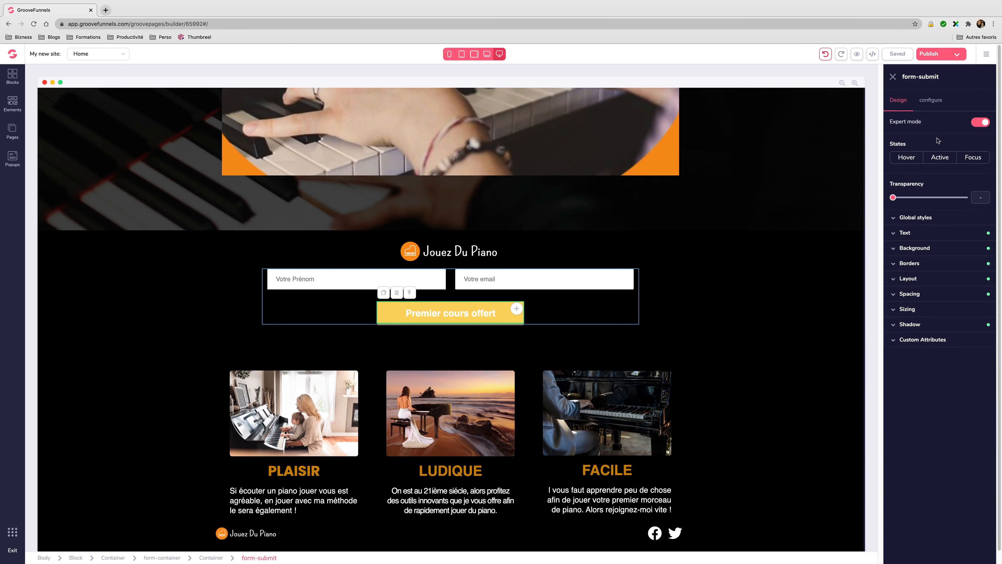
click(895, 266)
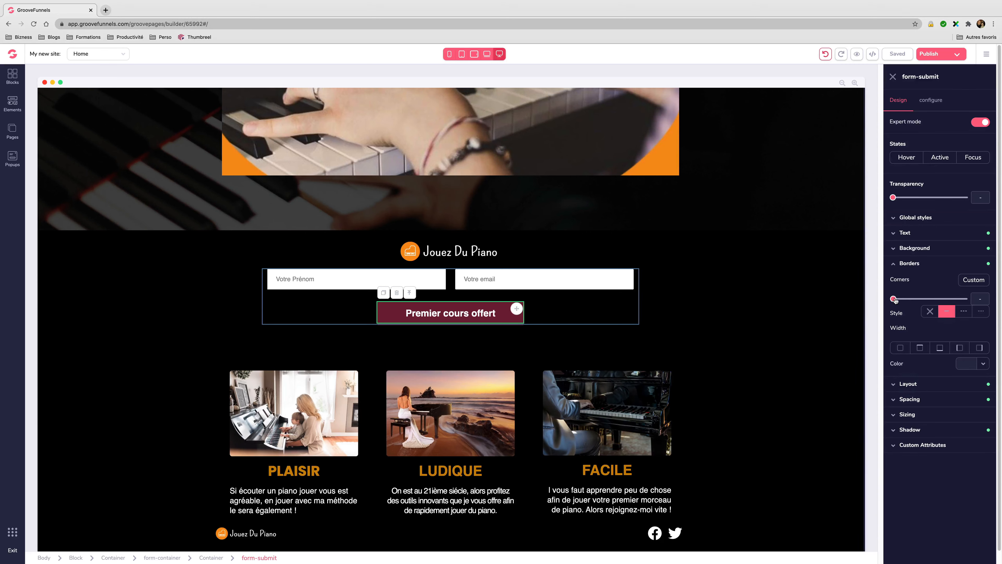
drag(895, 300, 939, 301)
click(706, 302)
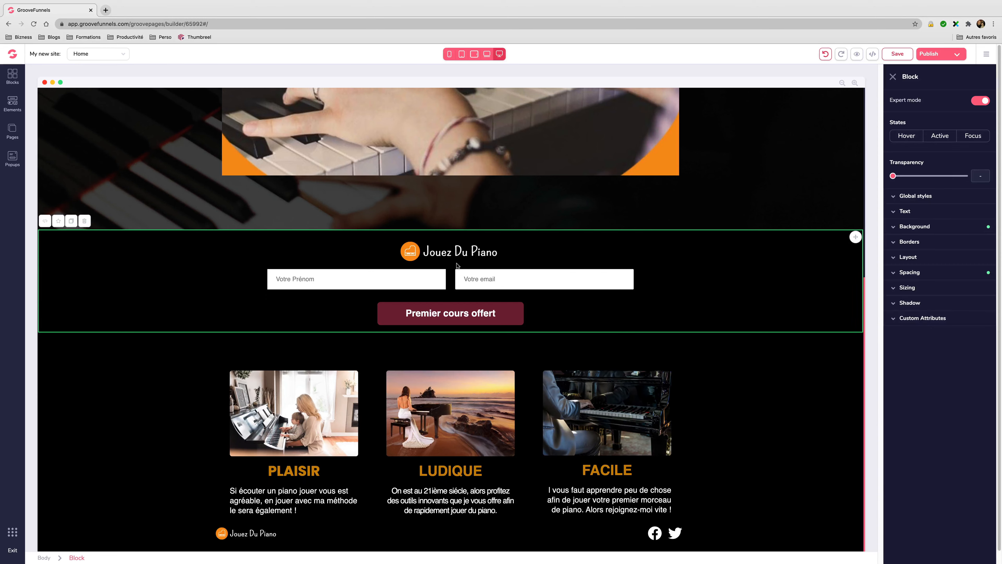
Step: Give the "Votre Prénom" input field a solid border style and rounded corners
click(390, 276)
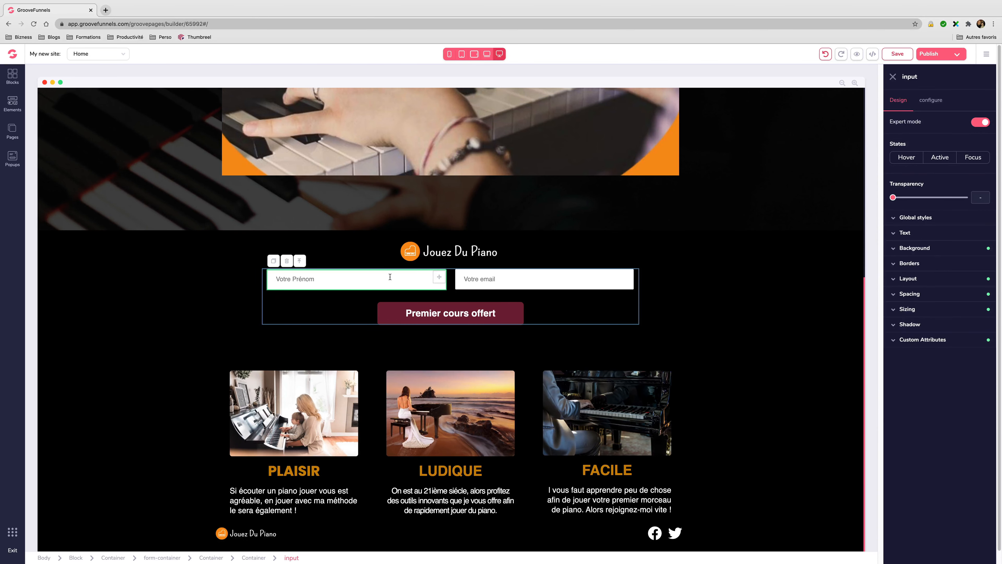
click(894, 263)
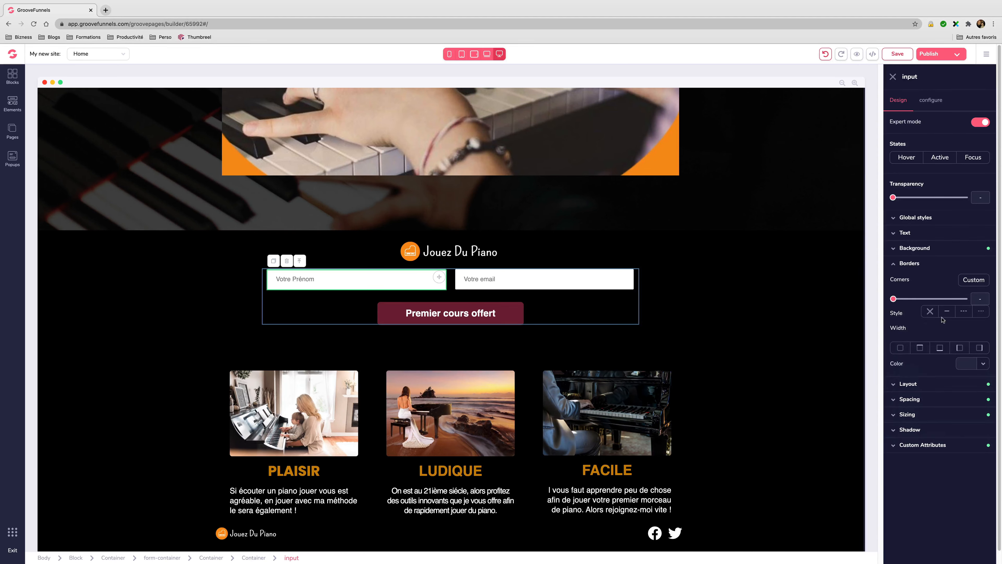
click(947, 313)
drag(895, 299, 930, 300)
click(716, 259)
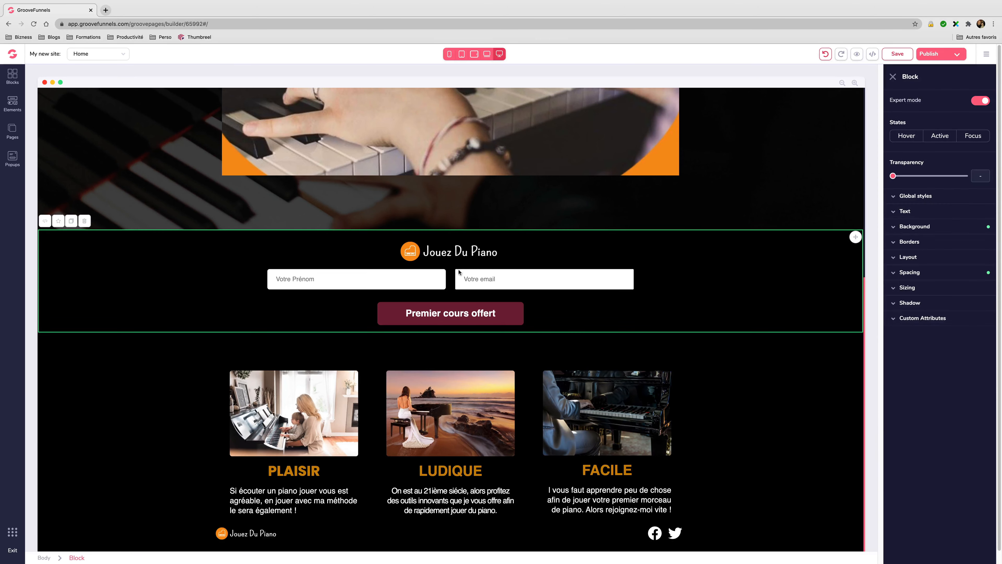
Step: Readjust the corner rounding of the "Premier cours offert" button to a slightly smaller radius
click(481, 315)
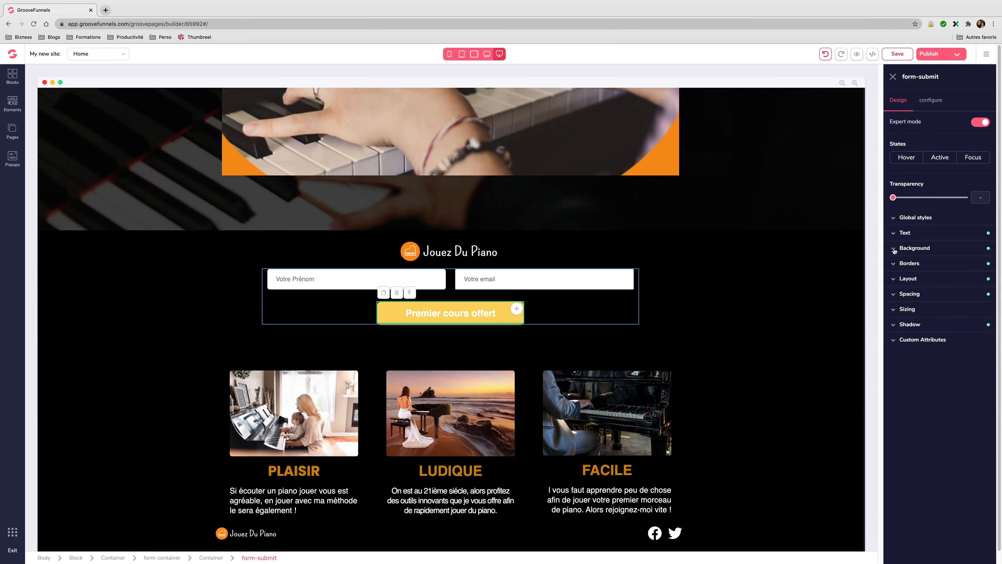
click(895, 265)
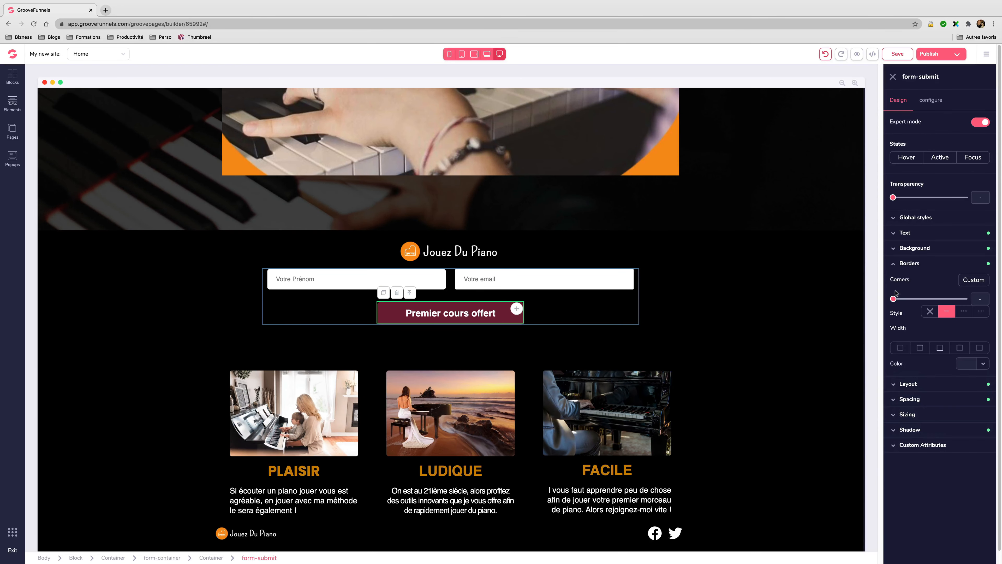
drag(895, 301, 925, 302)
click(706, 301)
Step: Set the corner radius of the "Votre Prénom" input field to .35rem
click(319, 279)
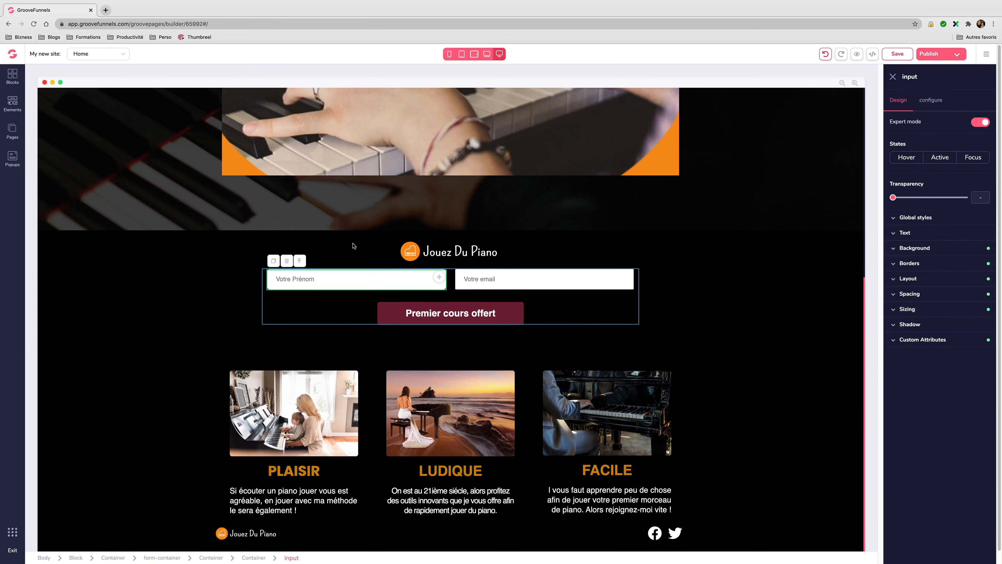
click(892, 263)
drag(894, 300, 926, 301)
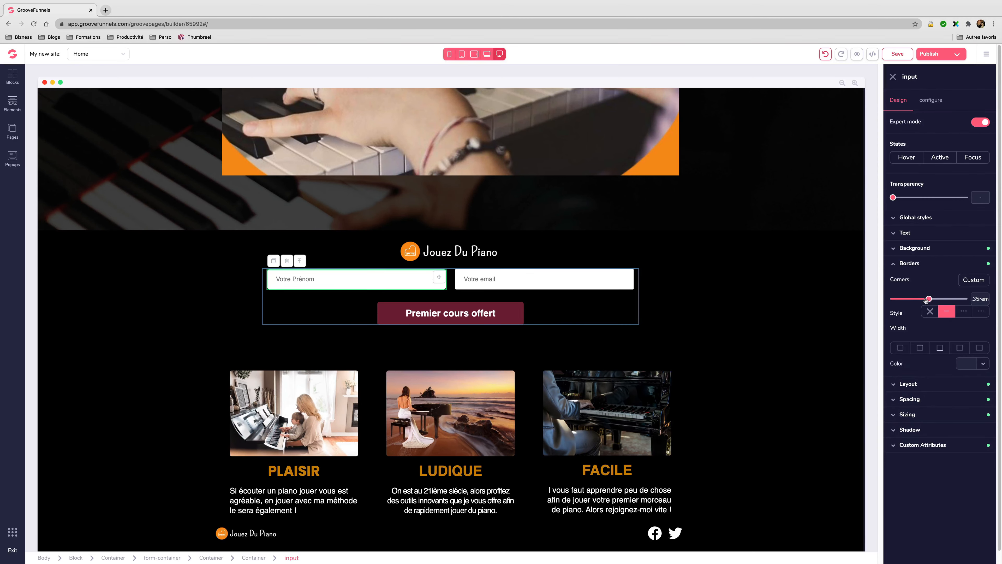
Step: Round the corners of the "Votre email" input field to match the "Votre Prénom" field
click(565, 273)
click(565, 275)
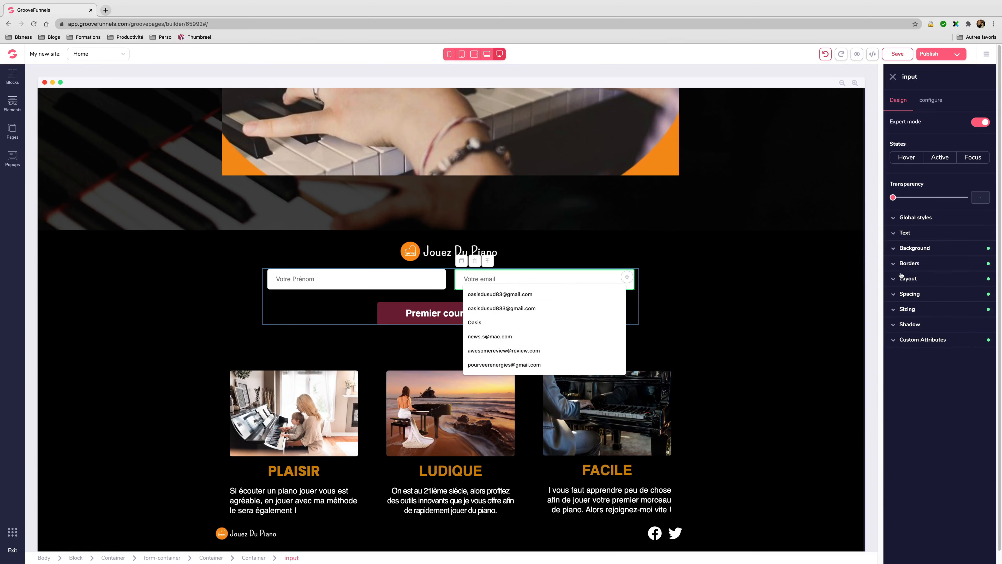
click(896, 263)
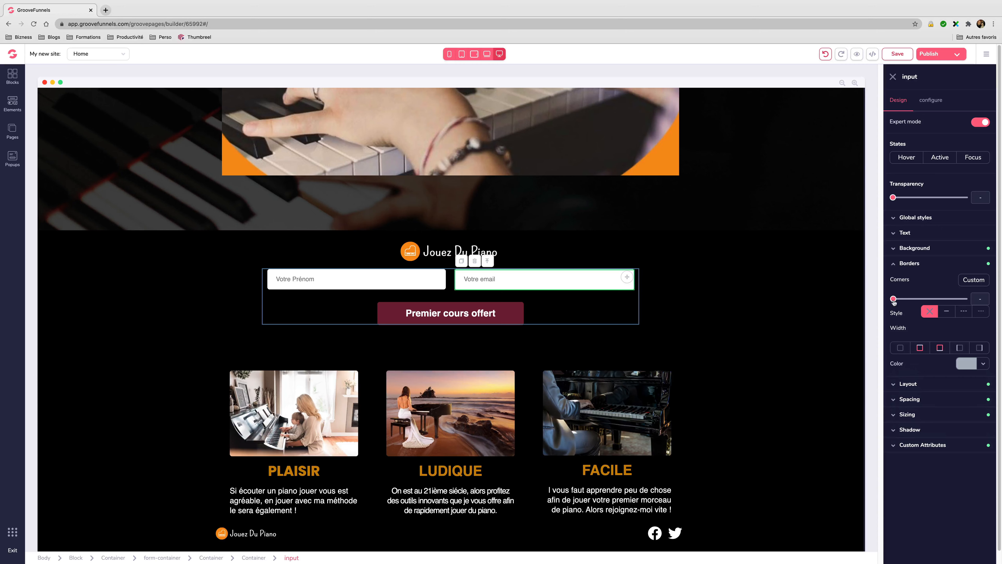
drag(893, 300, 928, 301)
click(784, 299)
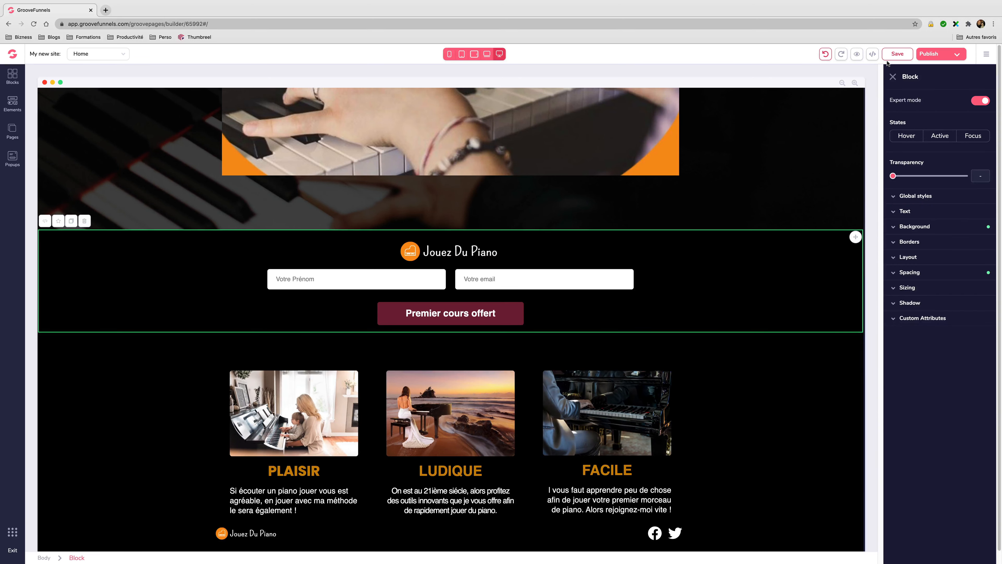
Step: Save the page and preview it, checking the video, the sign-up form, the three benefit columns and the footer
click(903, 53)
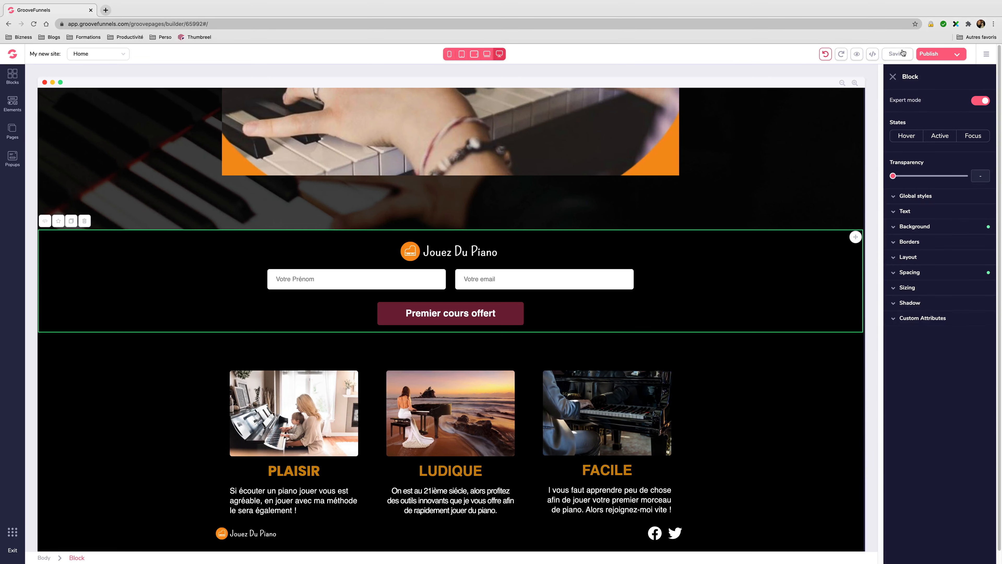
click(857, 55)
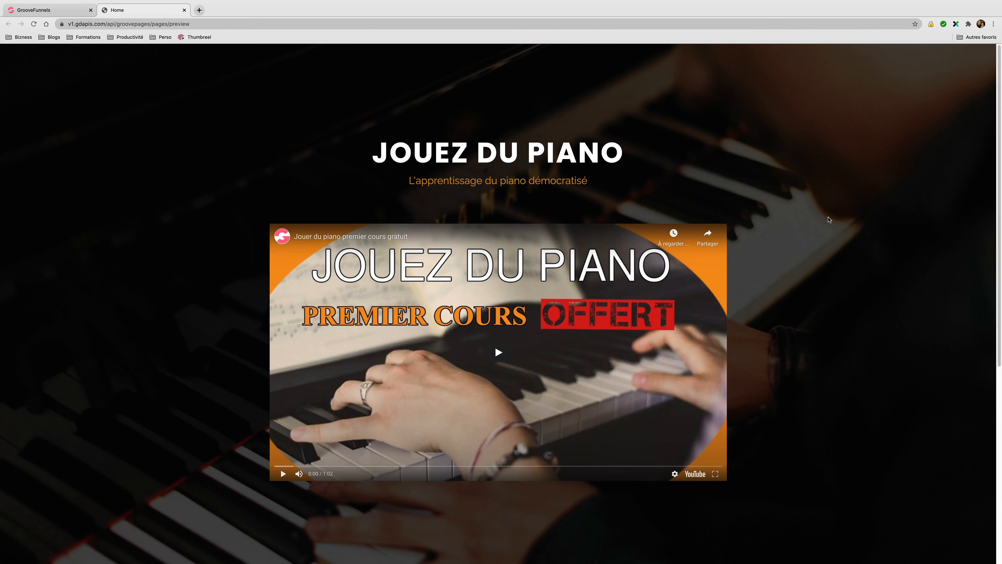
scroll(829, 217, down, 5)
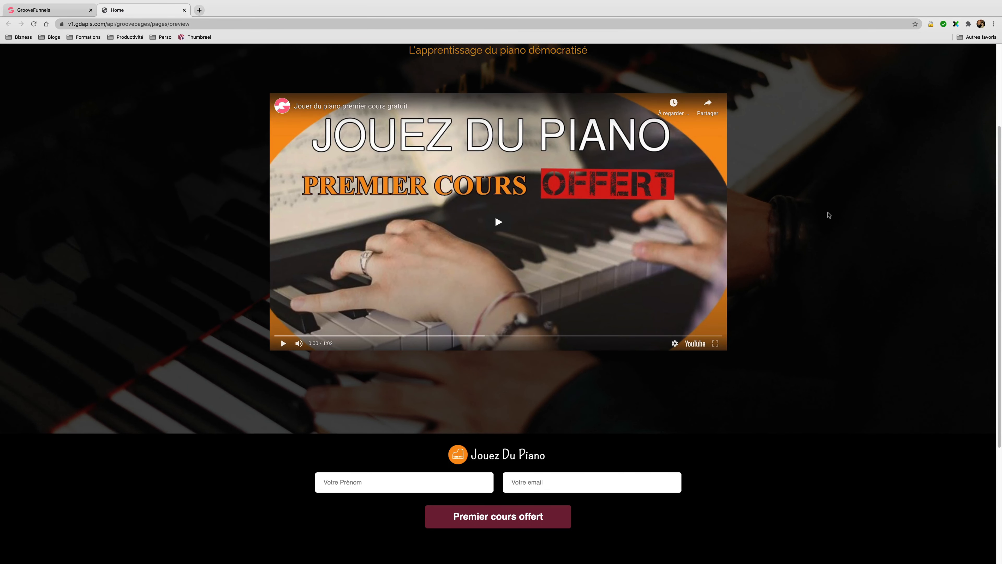
scroll(828, 210, down, 4)
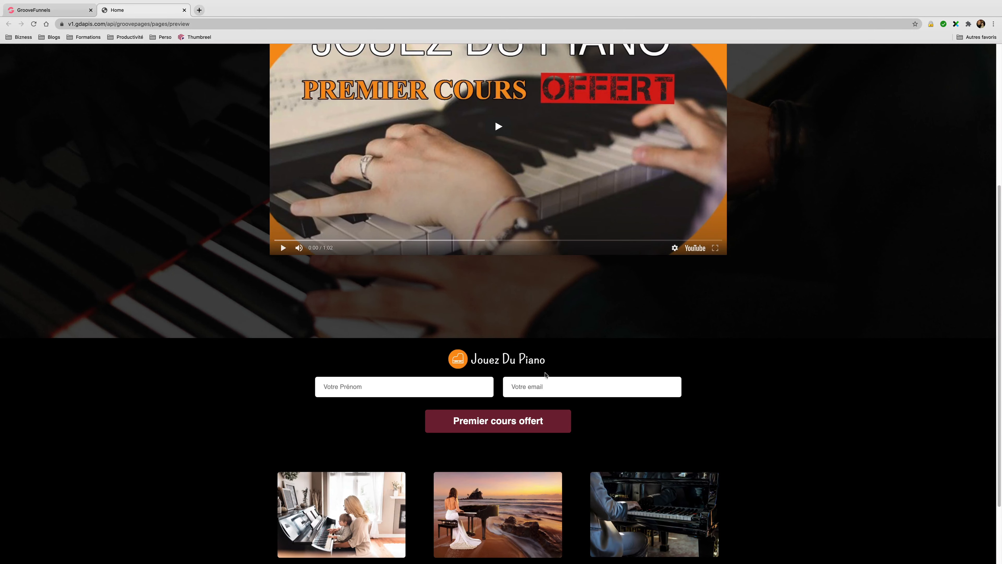
scroll(776, 411, down, 2)
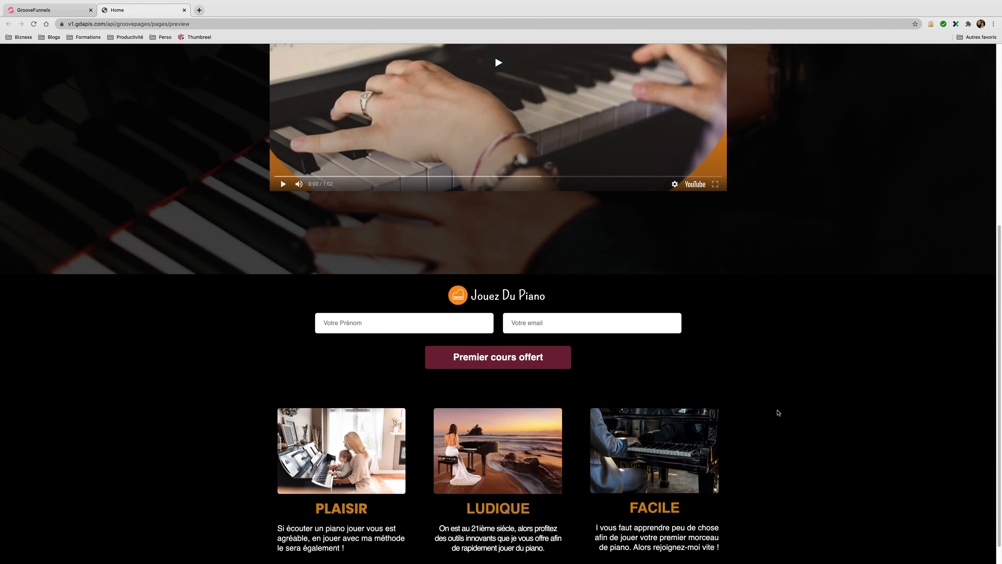
scroll(778, 413, down, 1)
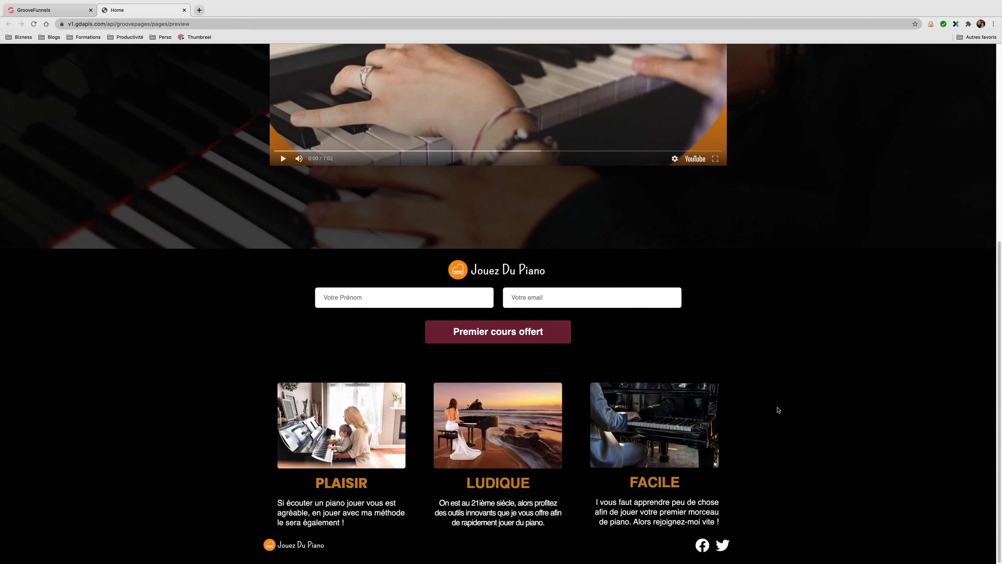
scroll(779, 409, up, 10)
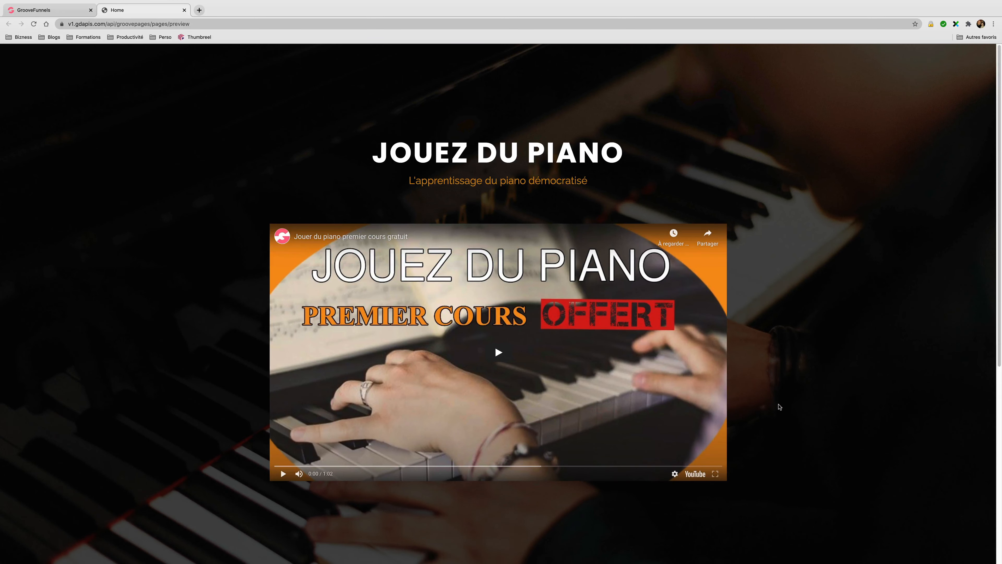